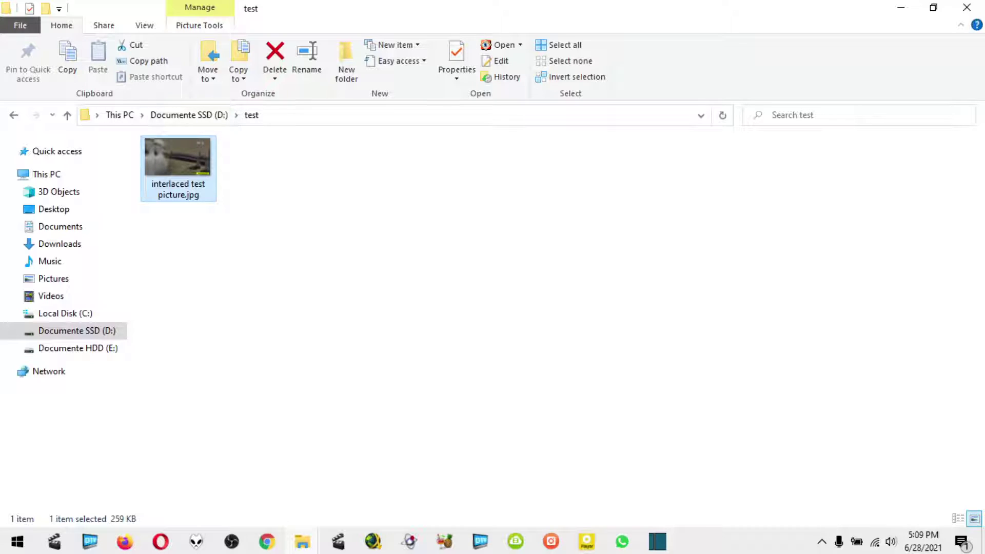
Step: View interlaced test picture.jpg in the image viewer, close it, and load the picture into Avidemux
key("Return")
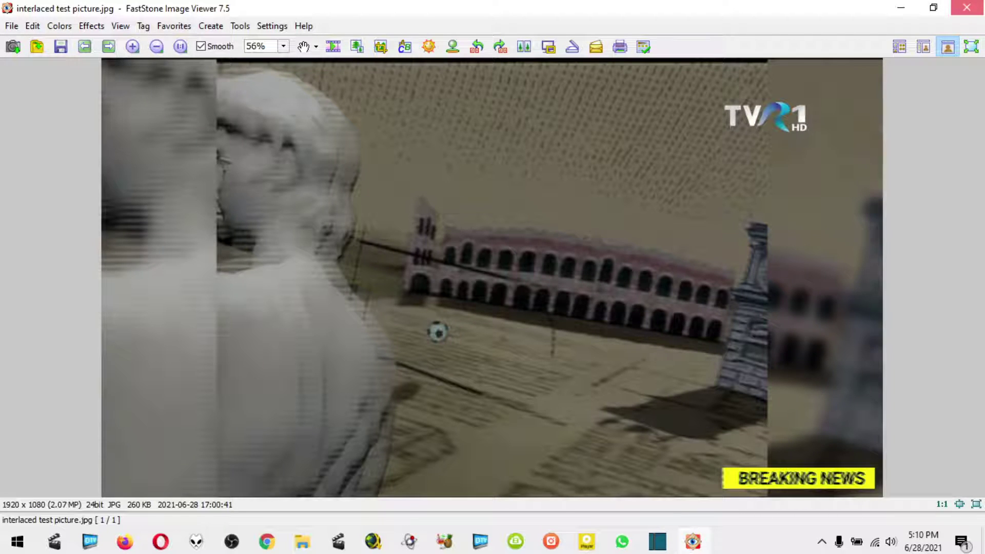
left_click(966, 7)
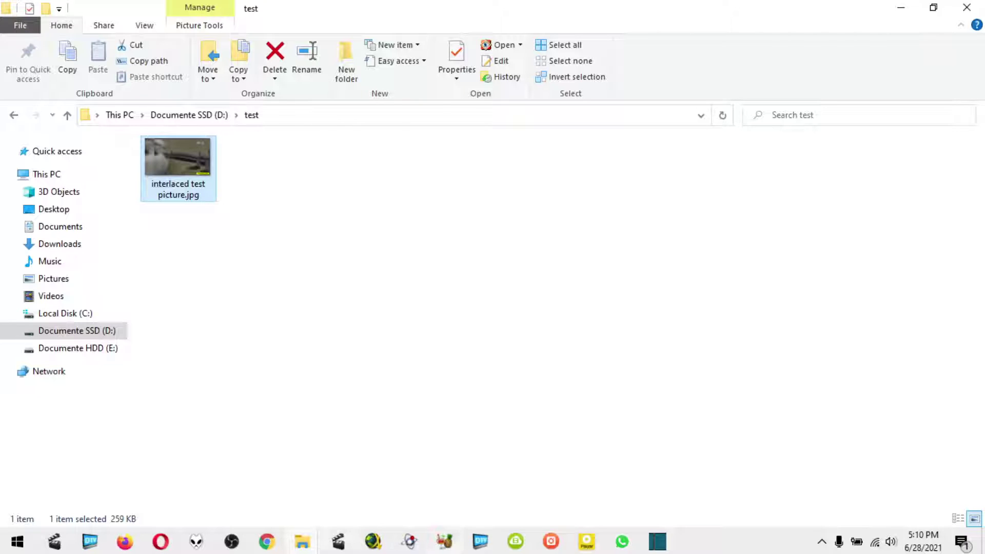
left_click(338, 542)
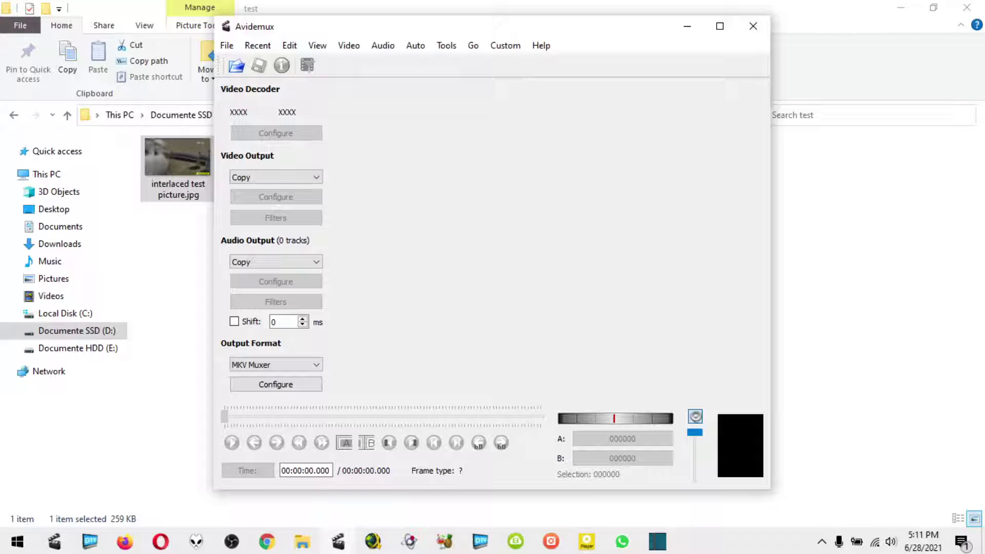
left_click_drag(177, 159, 497, 247)
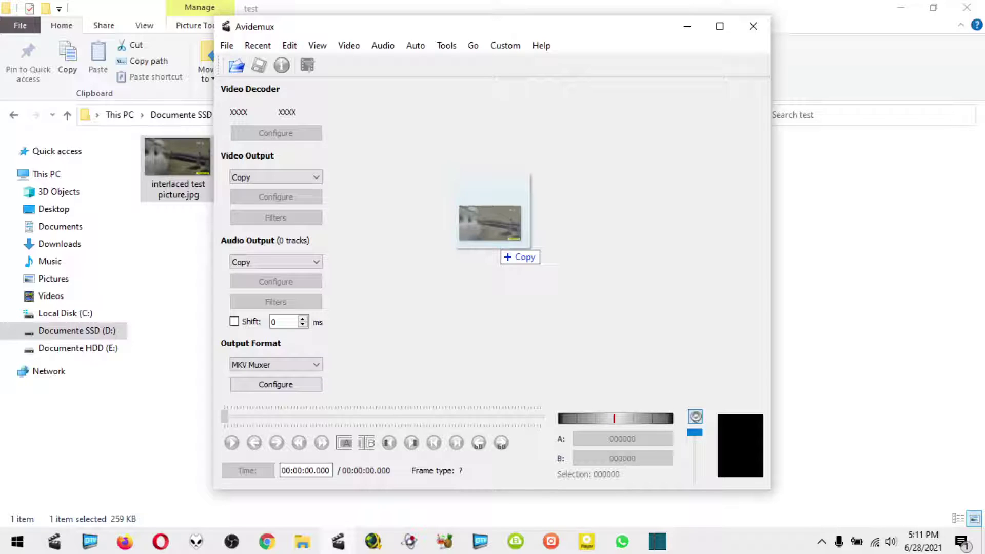
left_click_drag(497, 248, 496, 248)
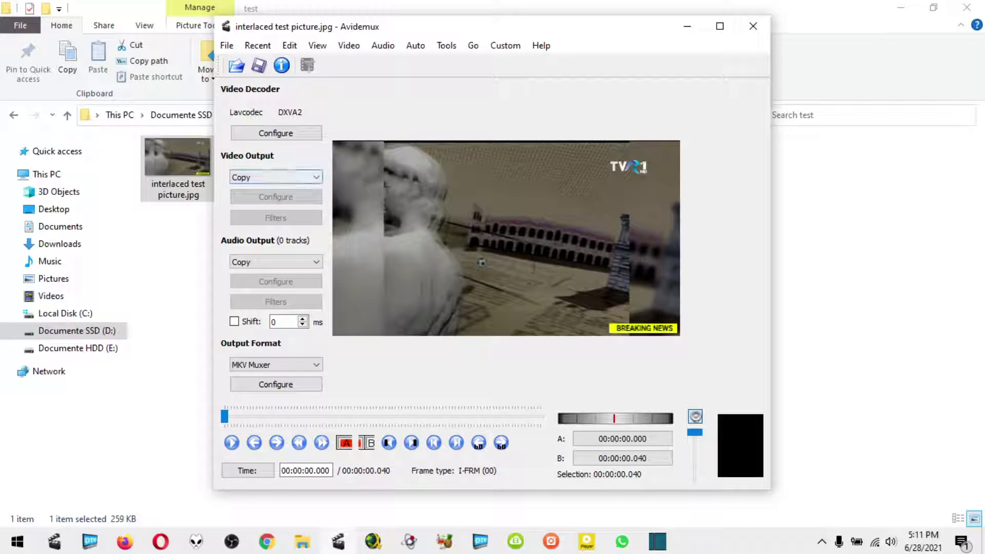
Step: Set the video output codec to Mpeg4 AVC (x264)
left_click(303, 178)
left_click_drag(316, 234, 316, 246)
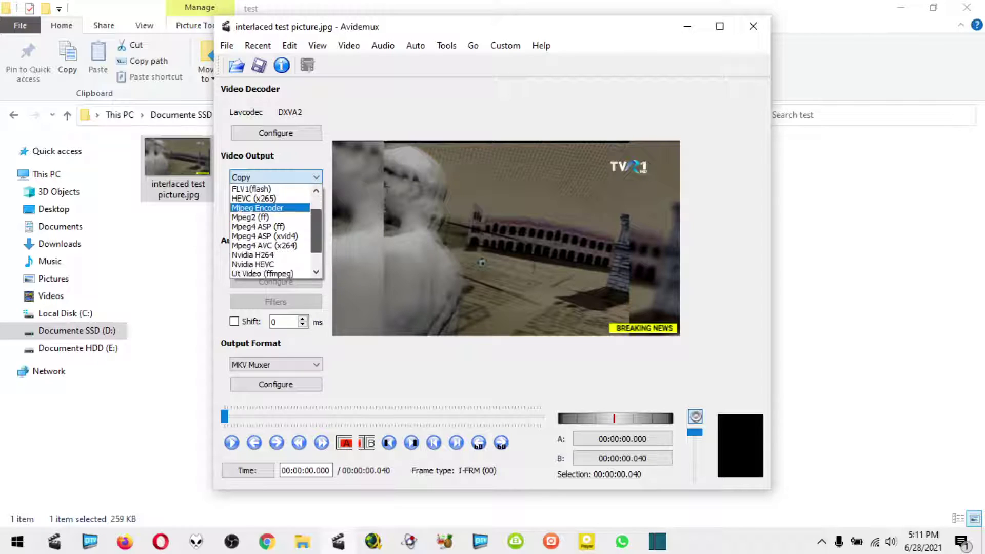
key("Down")
key("Down")
key("Down")
key("Down")
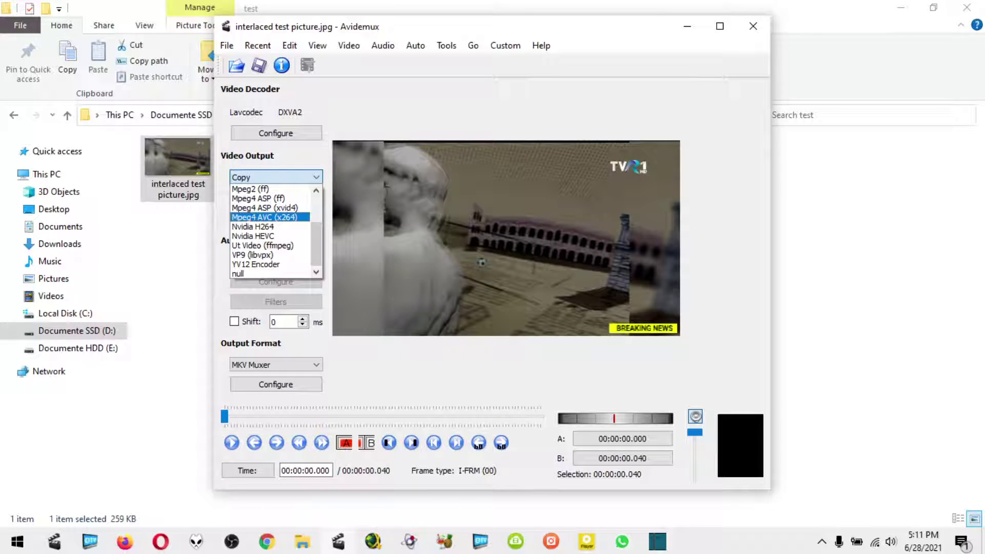
key("Return")
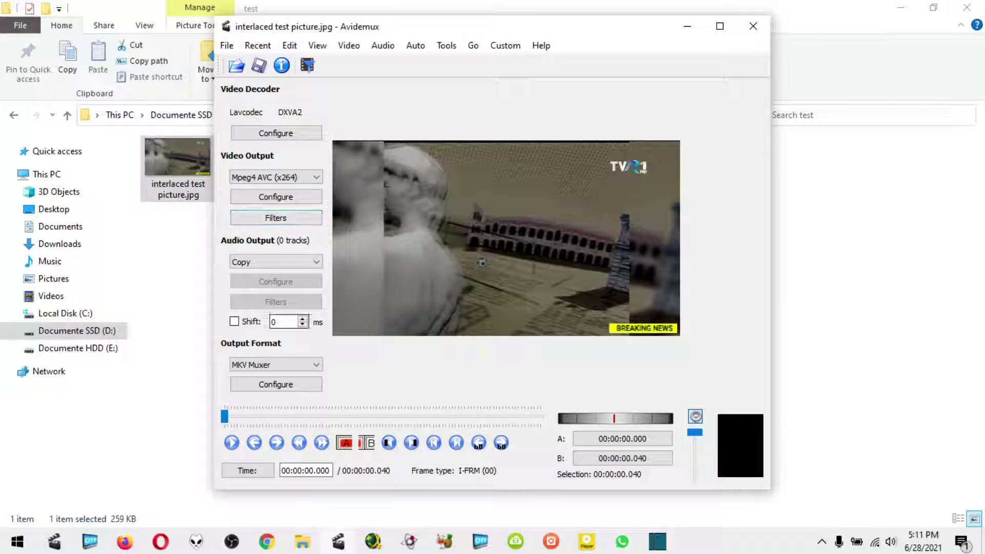
Step: Add the Kernel Deint. interlacing filter with Top field order and threshold 10 to the active video filters
left_click(276, 217)
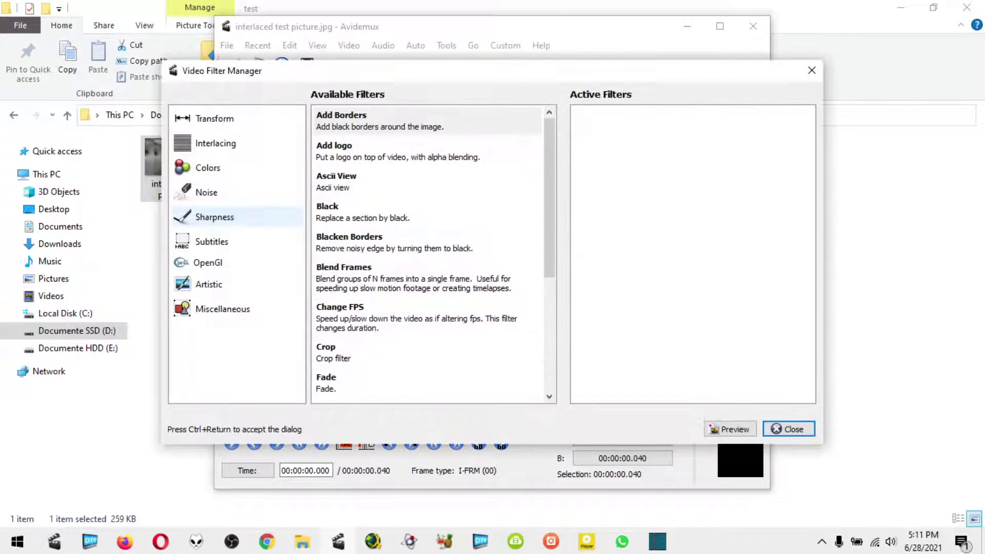
left_click(215, 143)
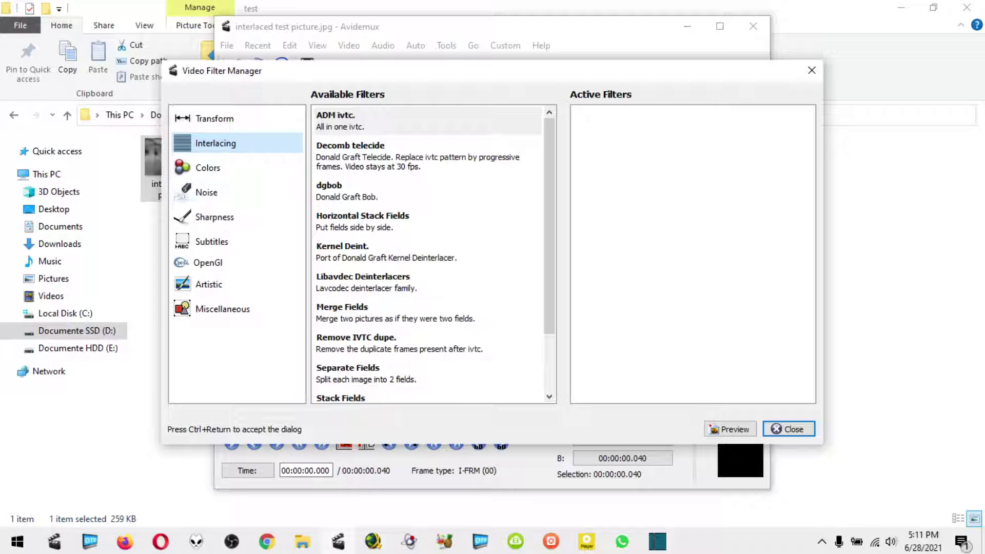
scroll(434, 254, "down", 3)
left_click_drag(549, 282, 549, 226)
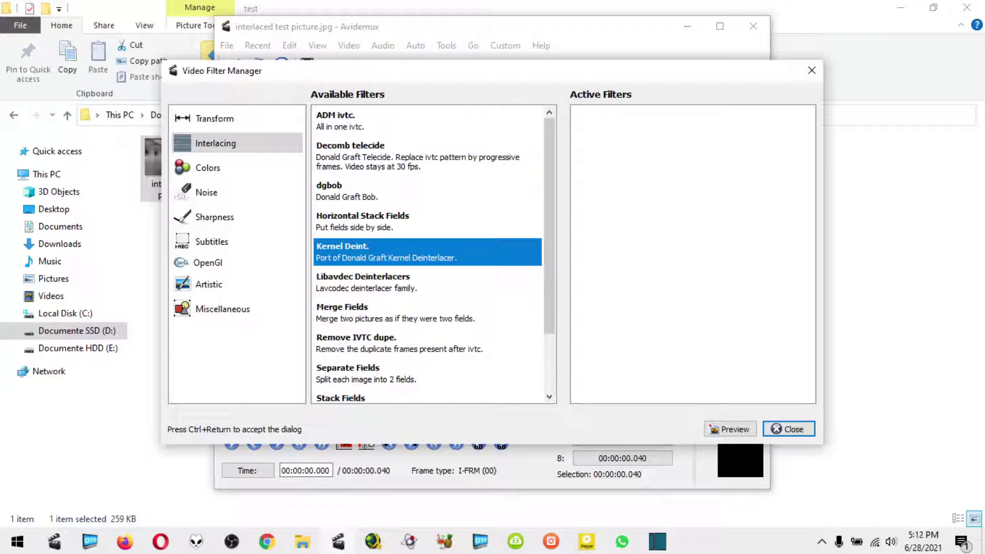
double_click(386, 252)
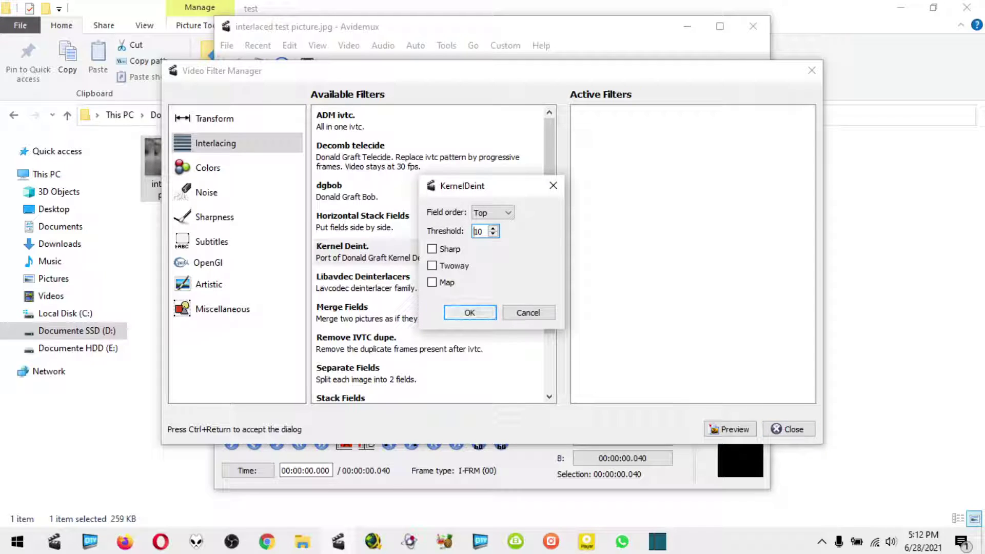
key("Return")
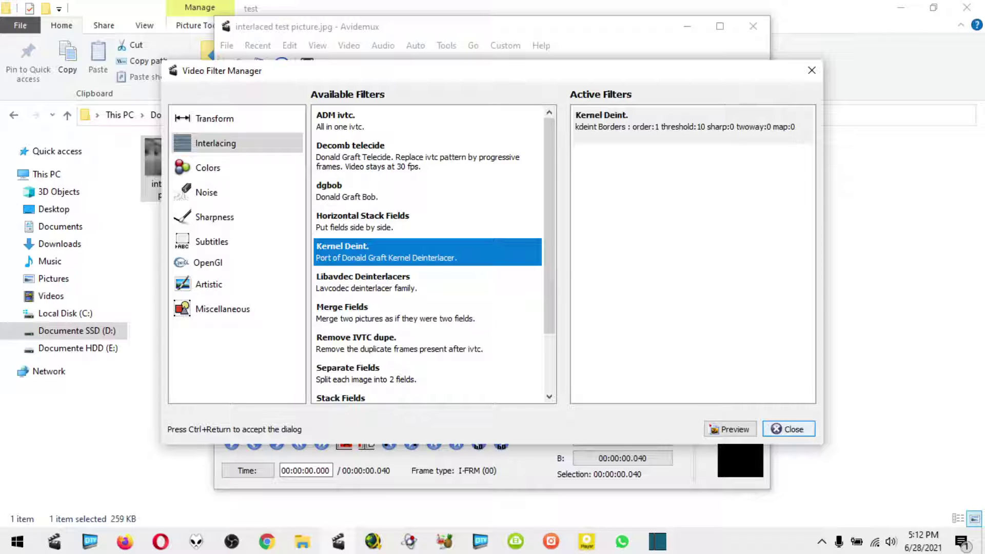
left_click(789, 429)
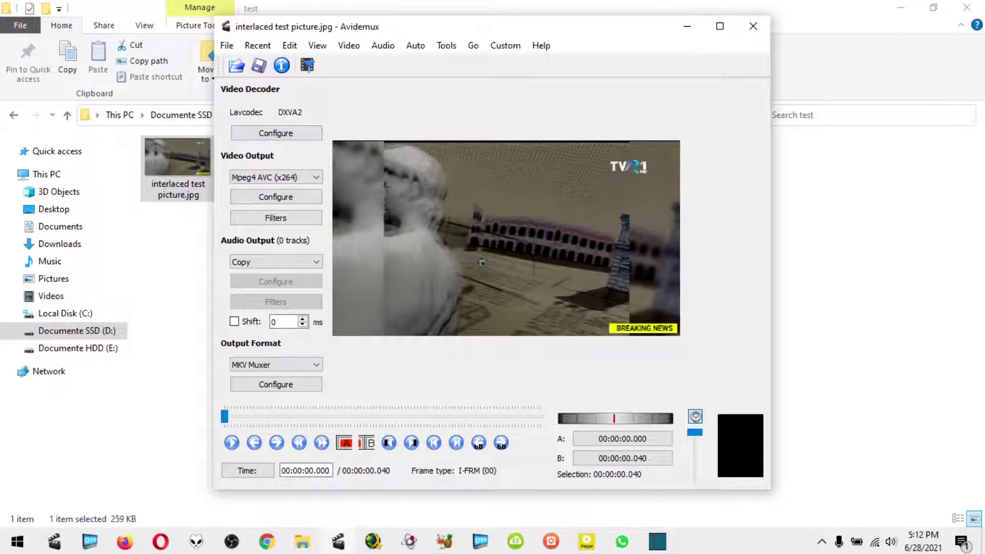
key("Tab")
key("Tab")
key("Tab")
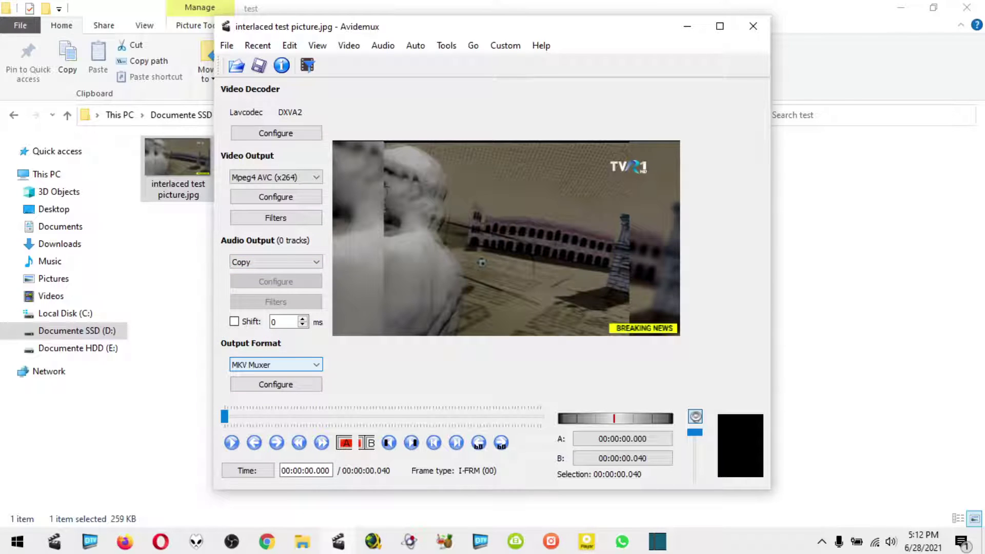
key("Tab")
key("alt")
key("Down")
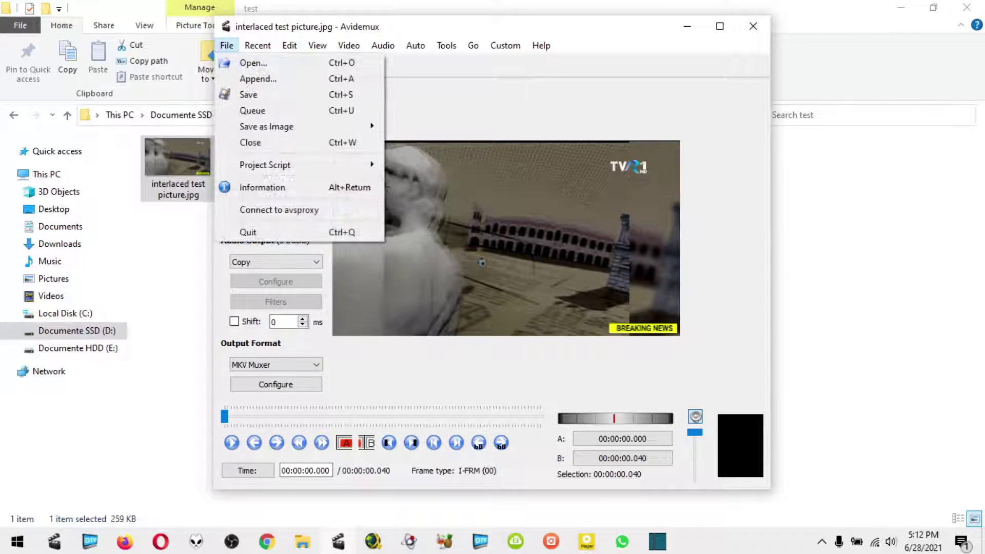
key("Down")
key("Down")
key("Down")
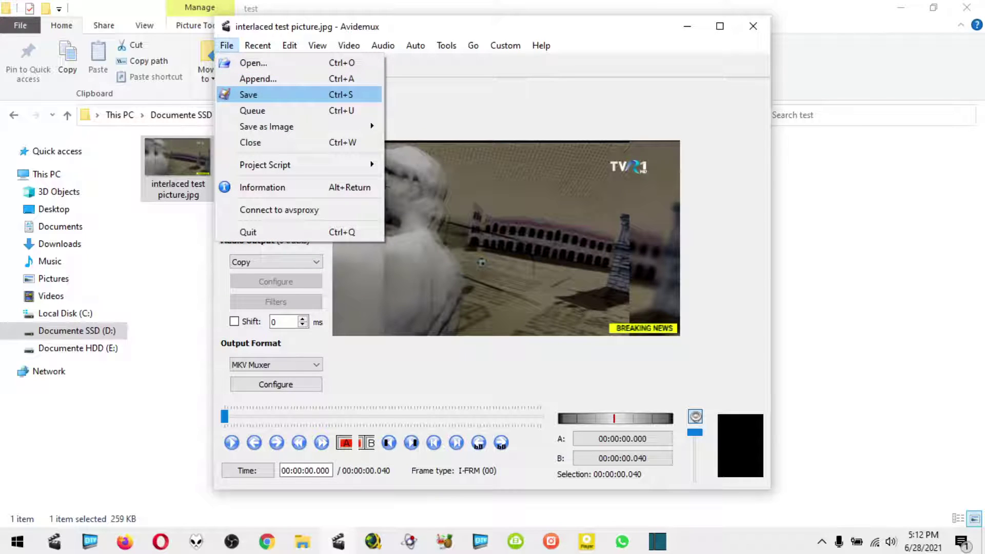
key("Escape")
key("Escape")
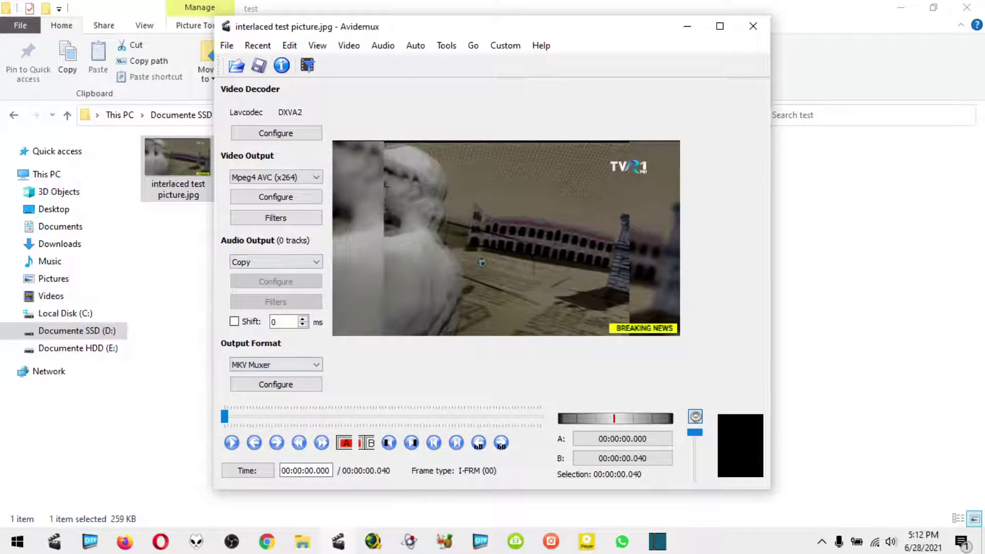
Step: Save the filtered result as deinterlaced test picture.mkv in the test folder and close Avidemux
key("Tab")
key("alt")
key("Down")
key("Down")
key("Down")
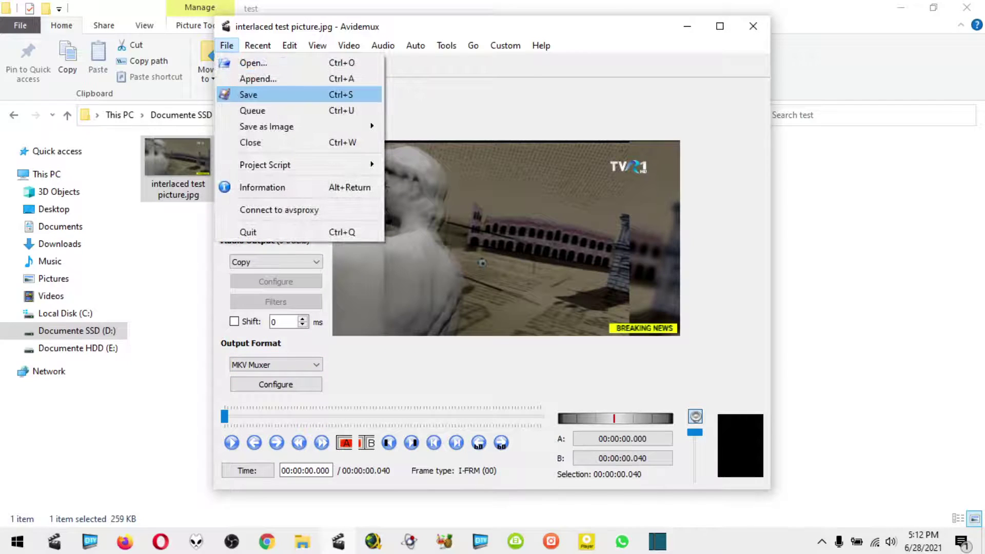
key("Return")
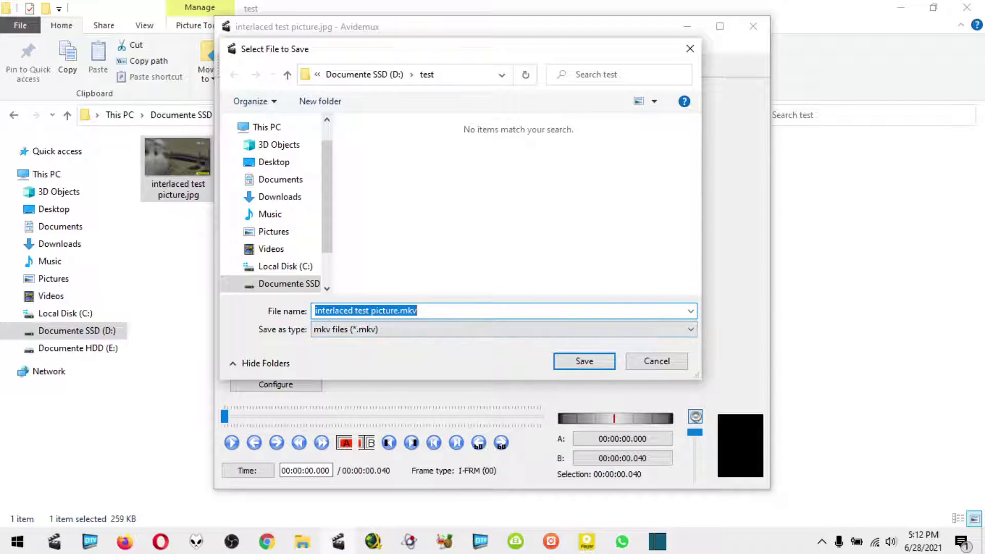
key("Home")
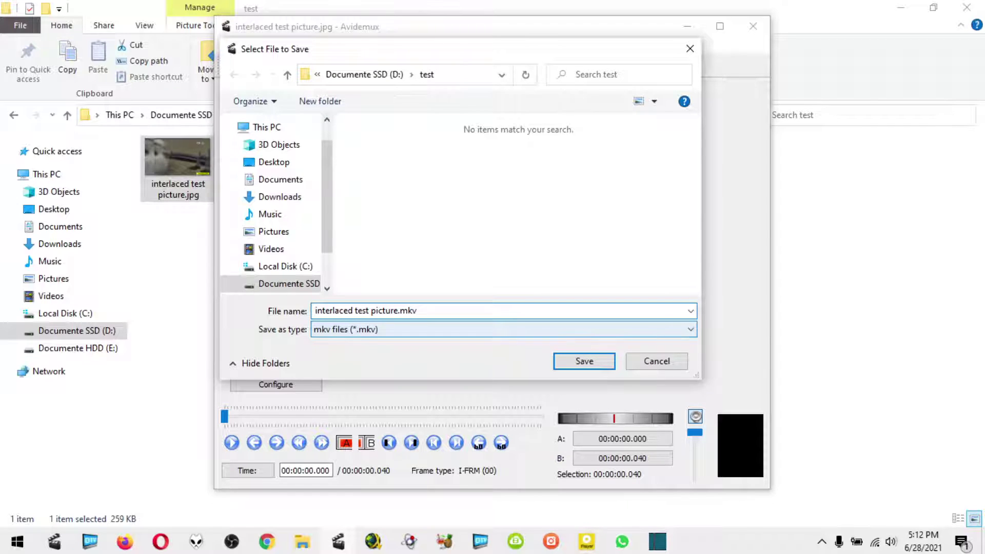
type("de")
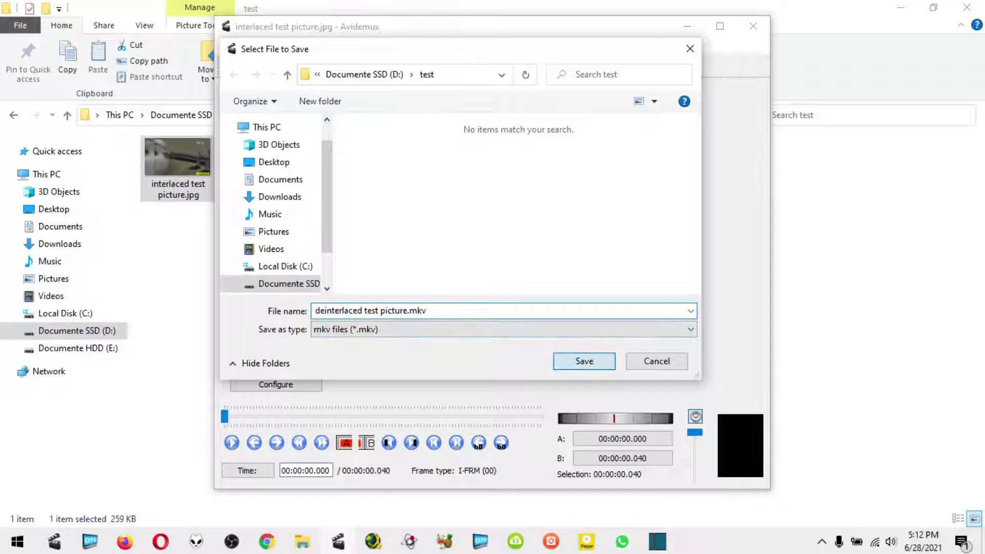
left_click(585, 361)
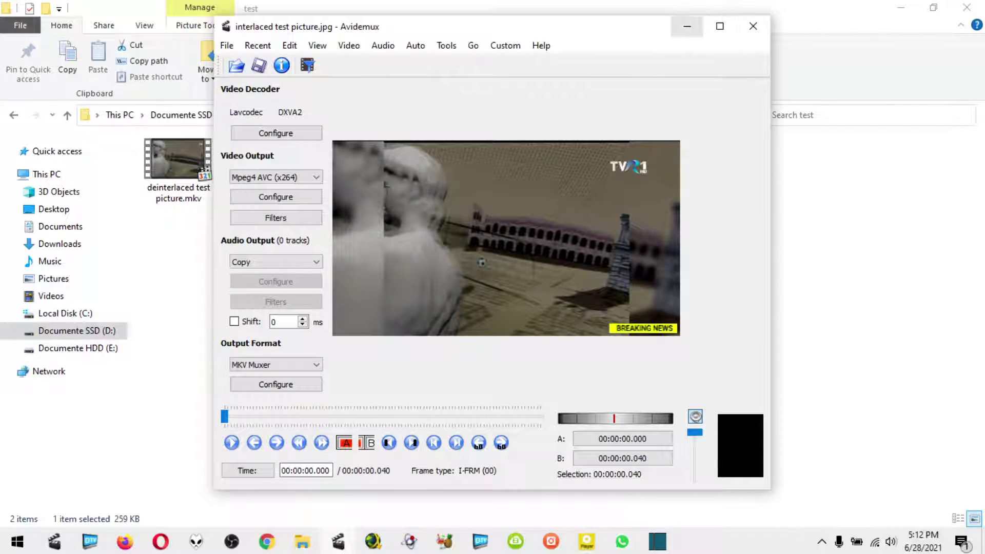
left_click(753, 26)
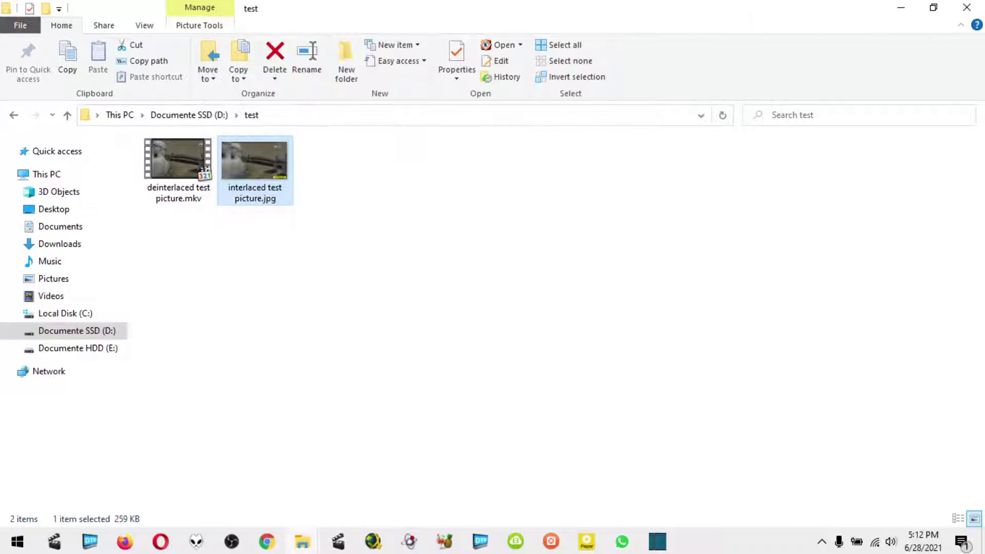
Step: Open deinterlaced test picture.mkv in the video player to check the deinterlaced frame, and close the player
left_click(179, 170)
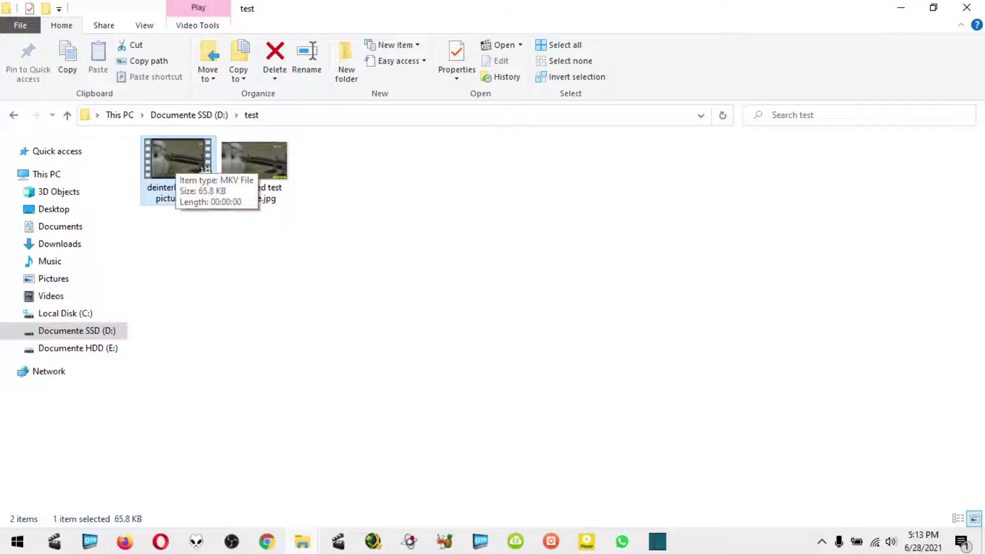
double_click(177, 163)
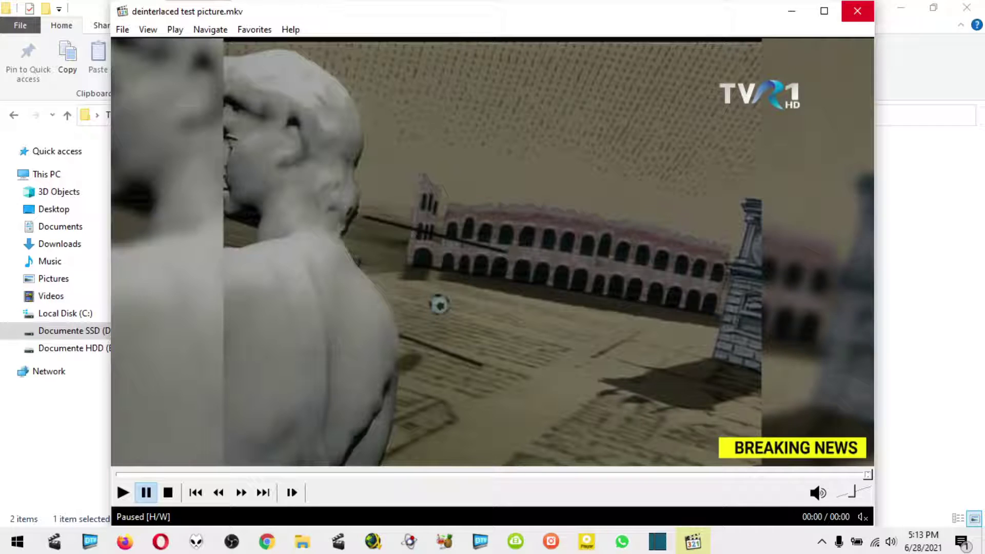
left_click(858, 11)
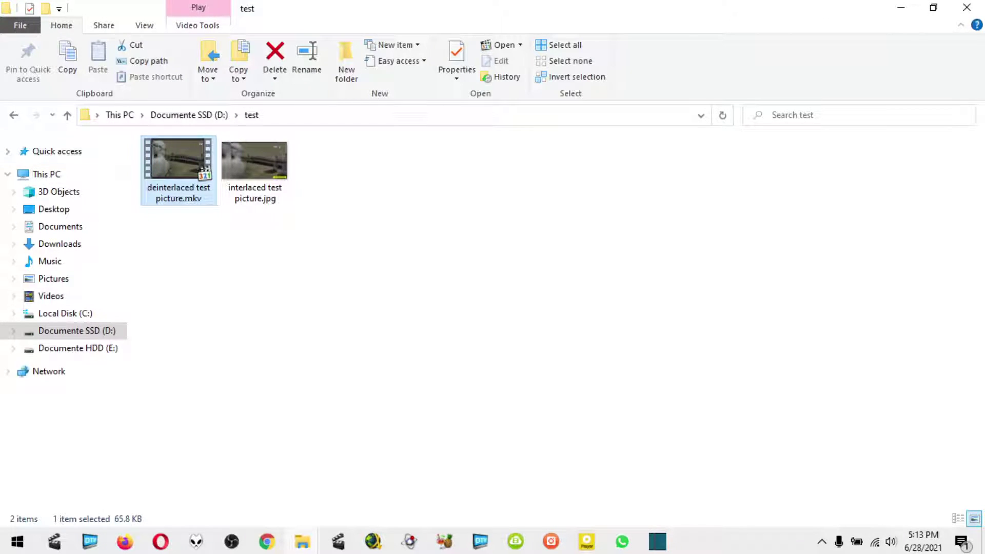
Step: Save the frame of deinterlaced test picture.mkv as deinterlaced test picture.jpg in JPEG format using FastStone Image Viewer
double_click(254, 167)
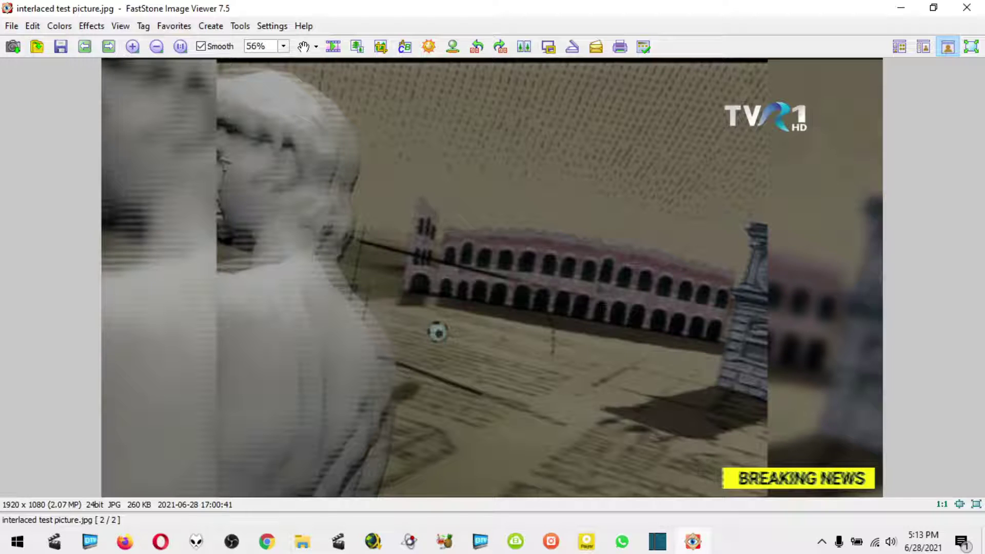
key("Left")
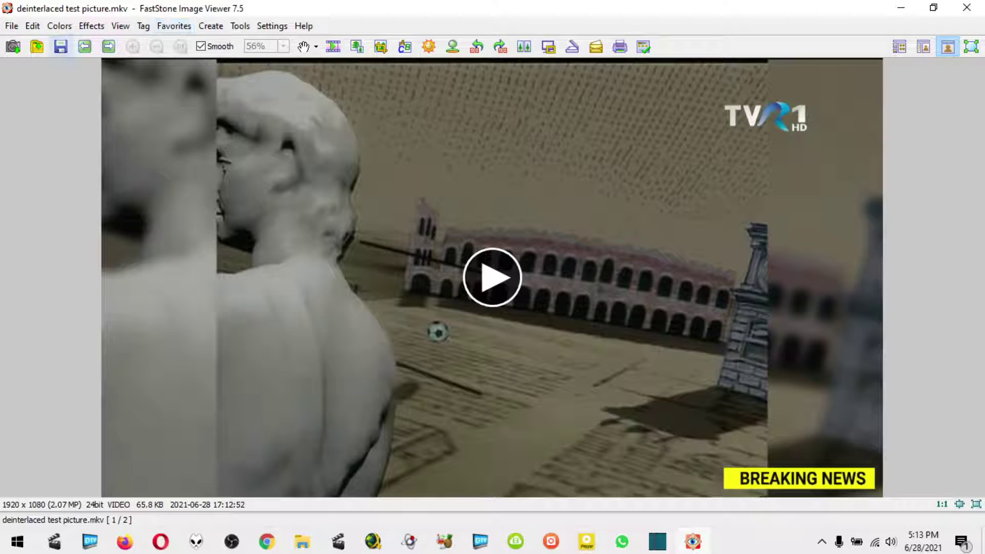
left_click(60, 47)
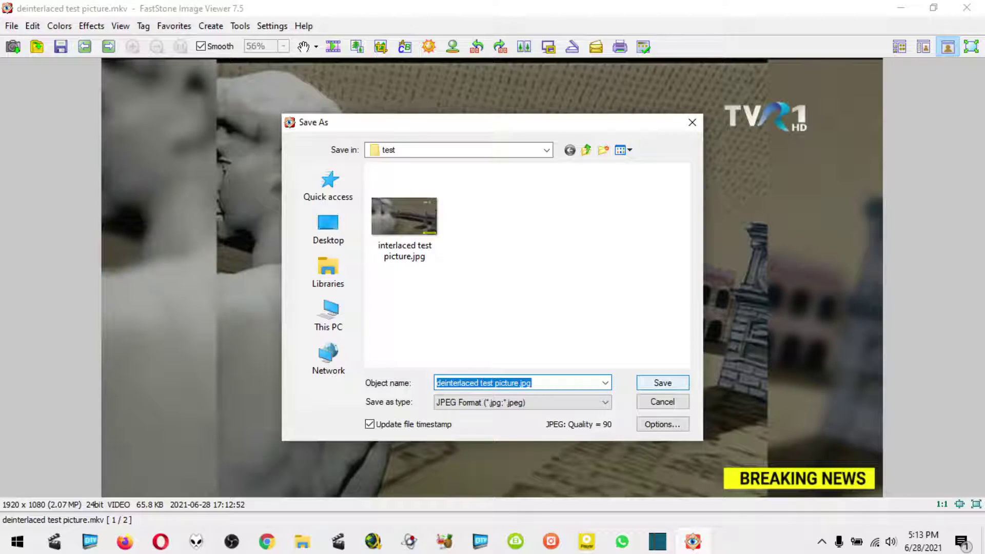
left_click(662, 382)
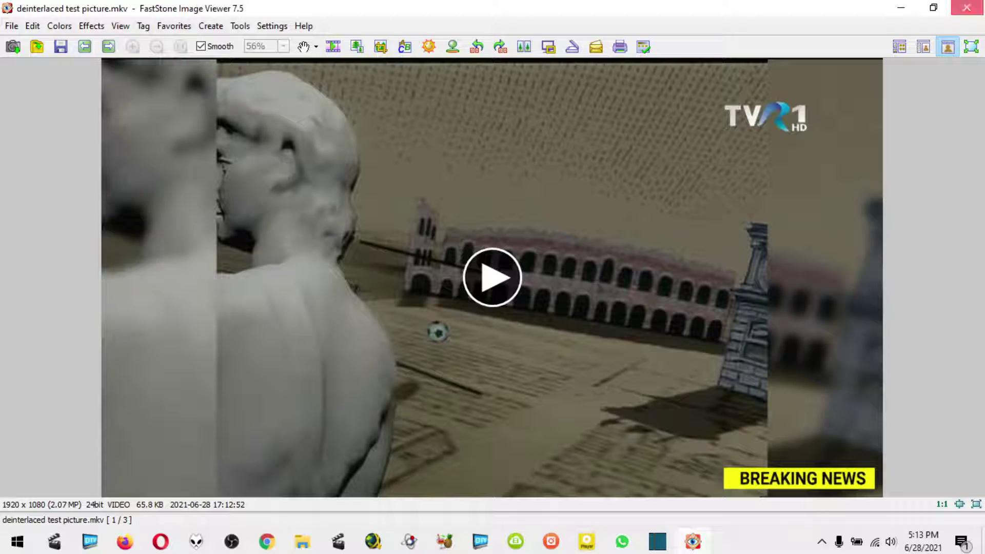
left_click(966, 7)
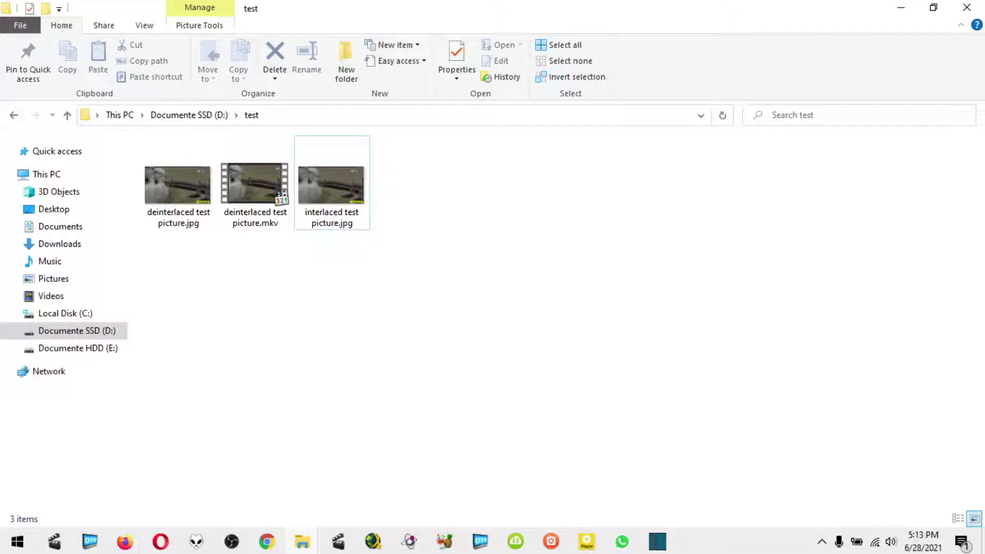
Step: Delete deinterlaced test picture.mkv from the test folder
left_click(255, 190)
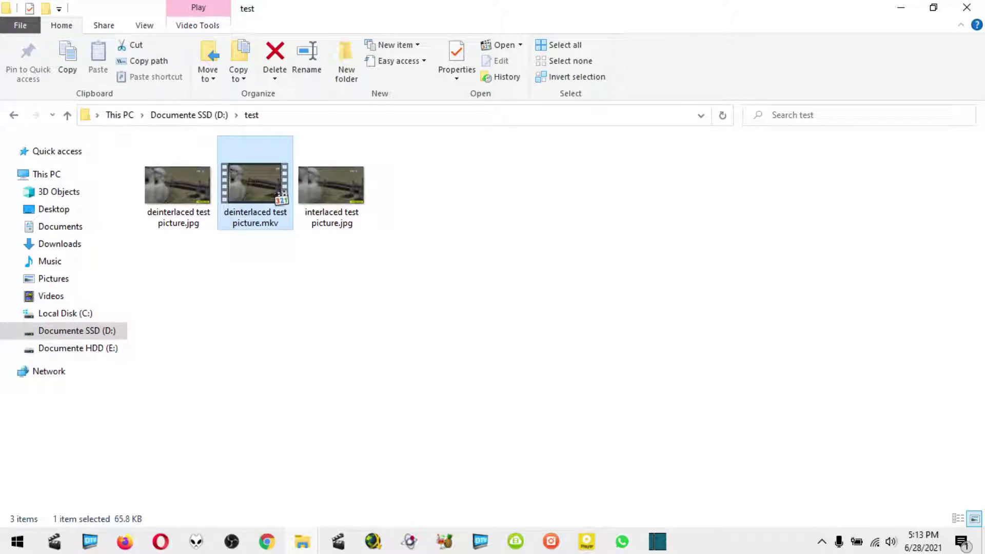
right_click(259, 189)
left_click(292, 422)
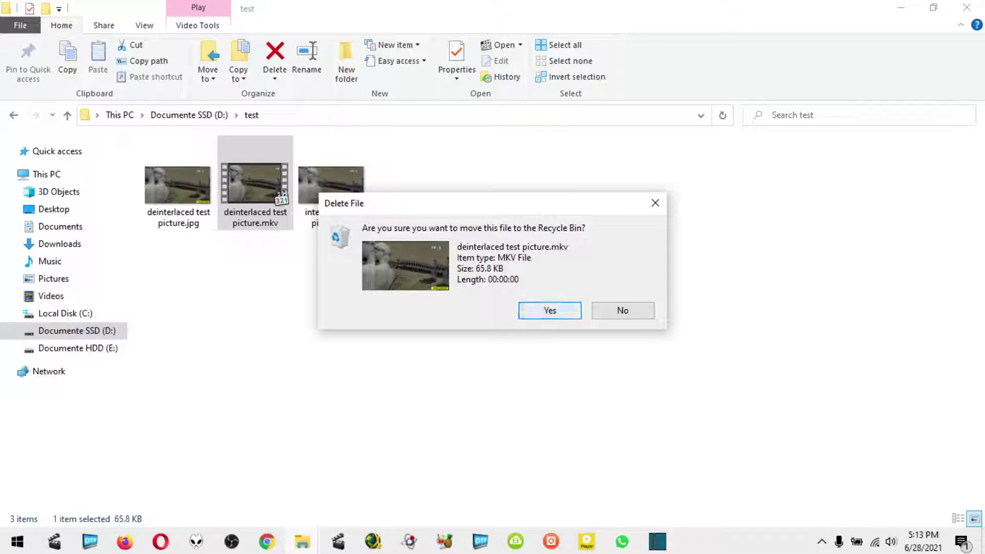
key("Return")
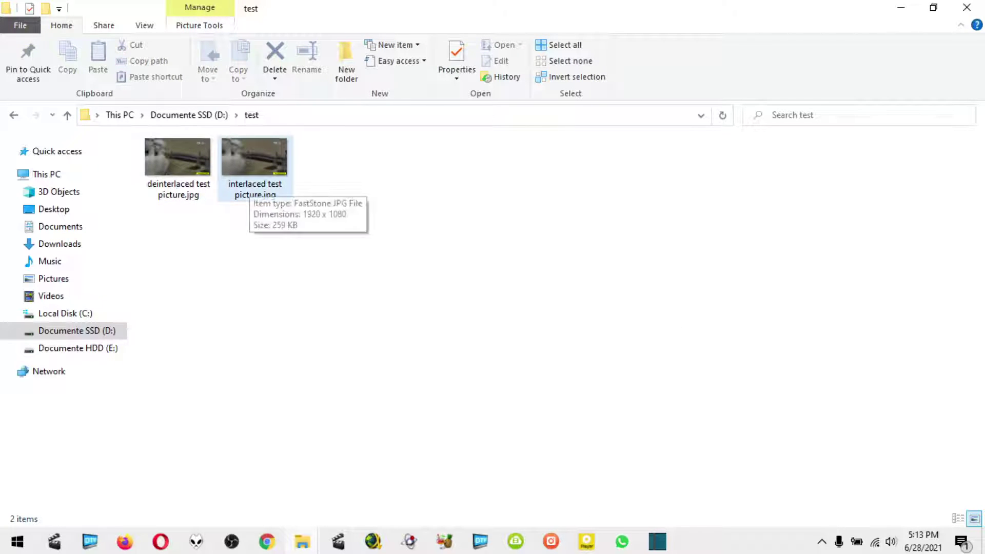
Step: Compare deinterlaced test picture.jpg with the interlaced original in the image viewer and close it
key("Return")
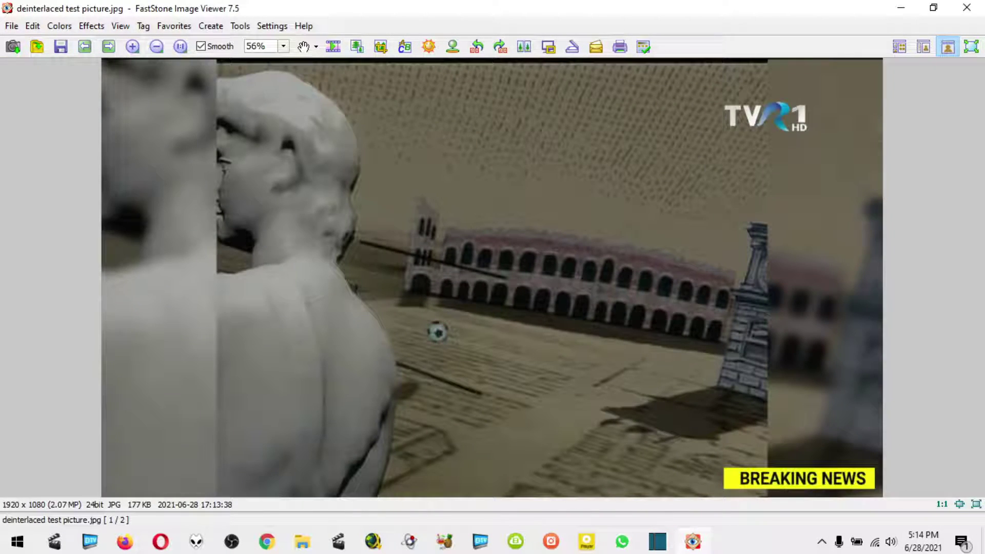
left_click(967, 8)
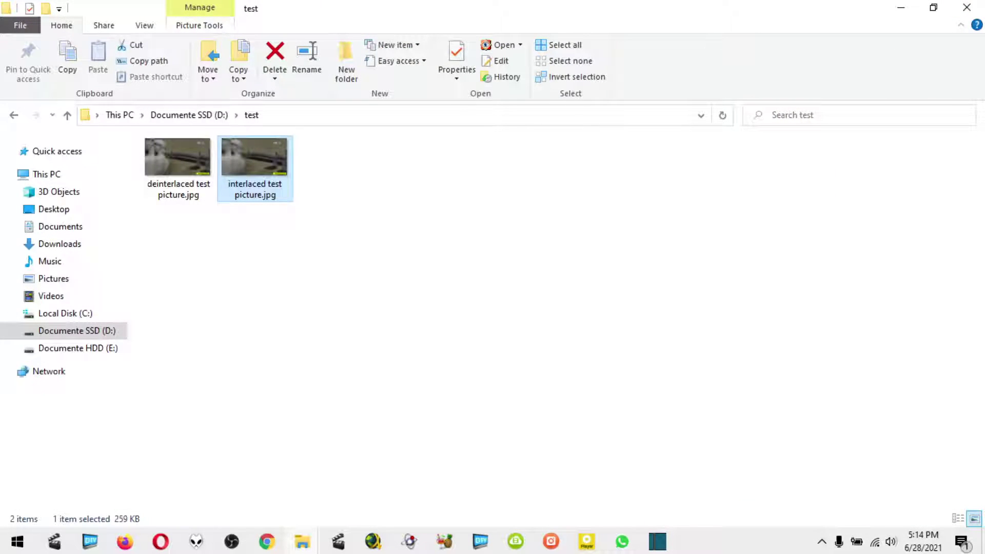